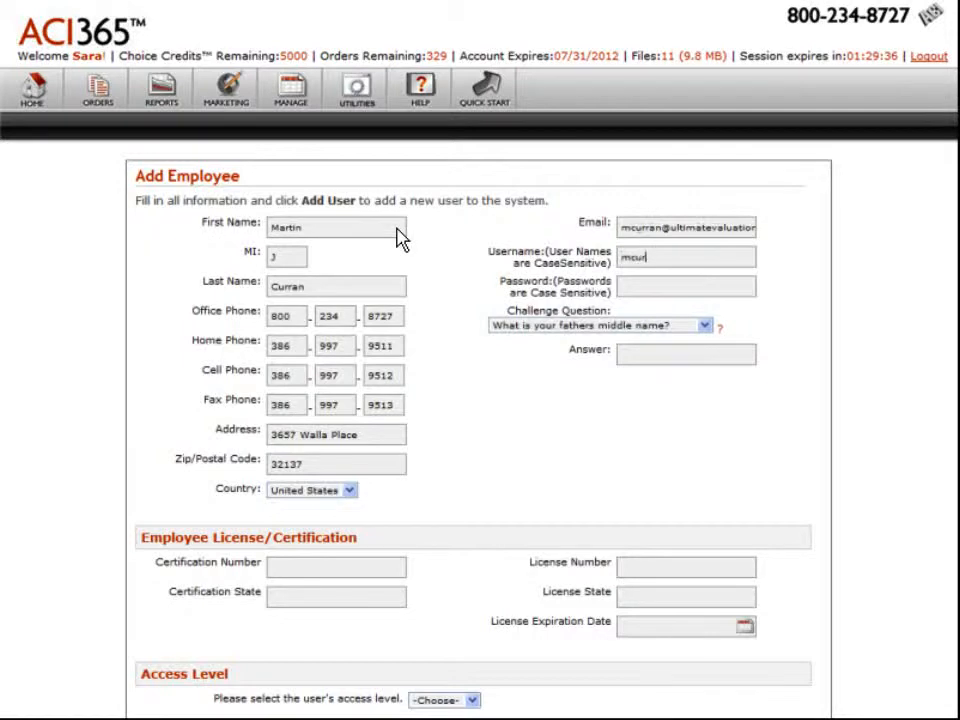
Enter the new employee's password, choose the challenge question "What is your pet's name?" and enter its answer.
{"action": "key", "text": "Tab"}
{"action": "type", "text": "•••••••"}
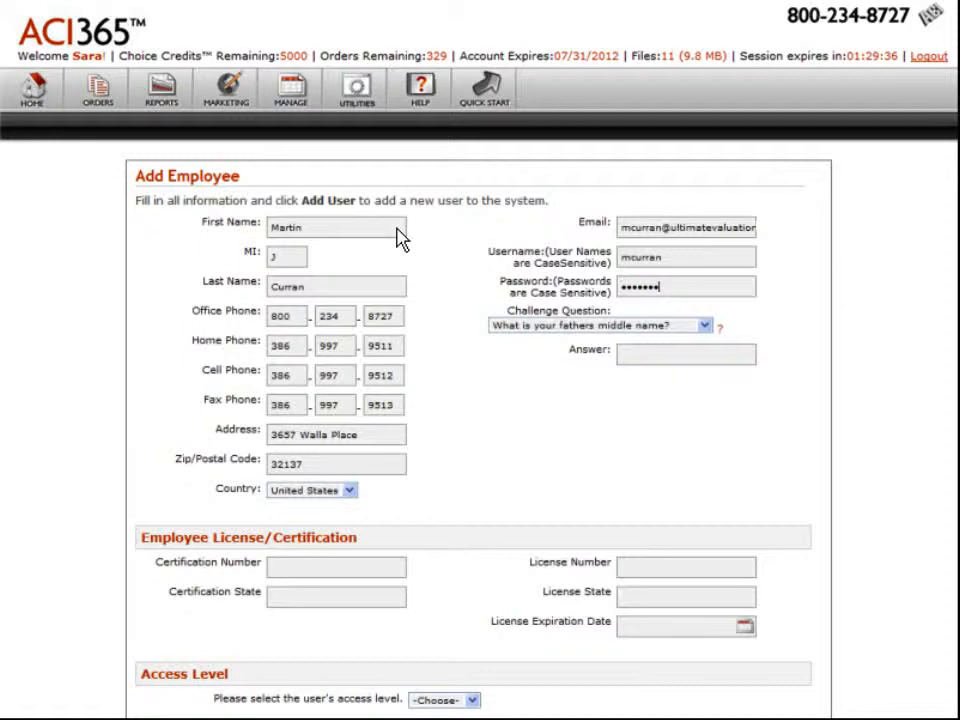
{"action": "left_click", "coordinate": [706, 328]}
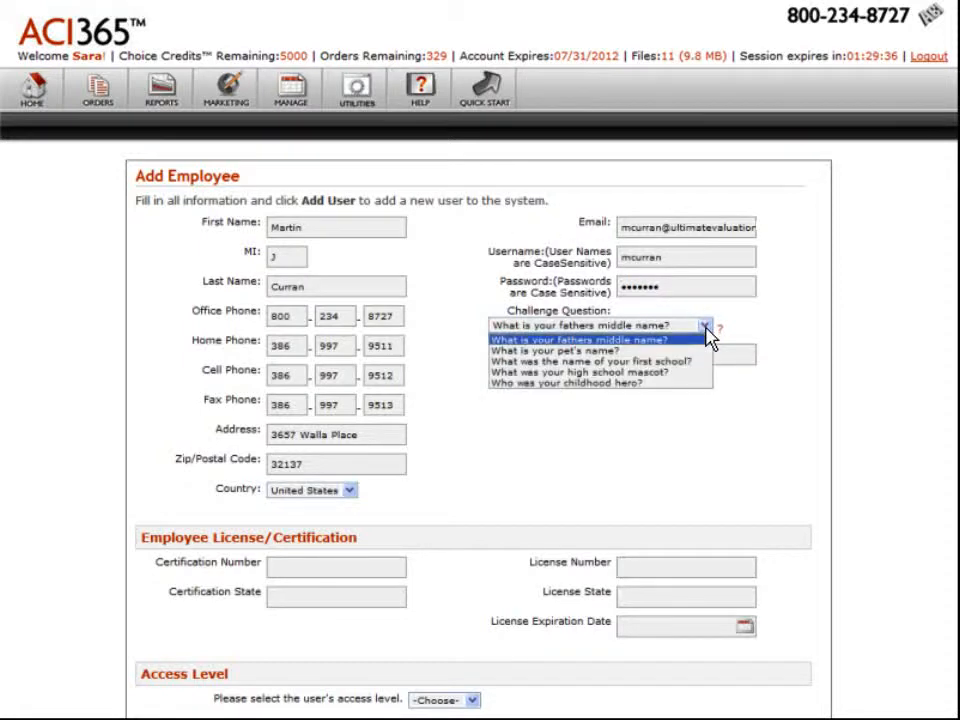
{"action": "left_click", "coordinate": [628, 351]}
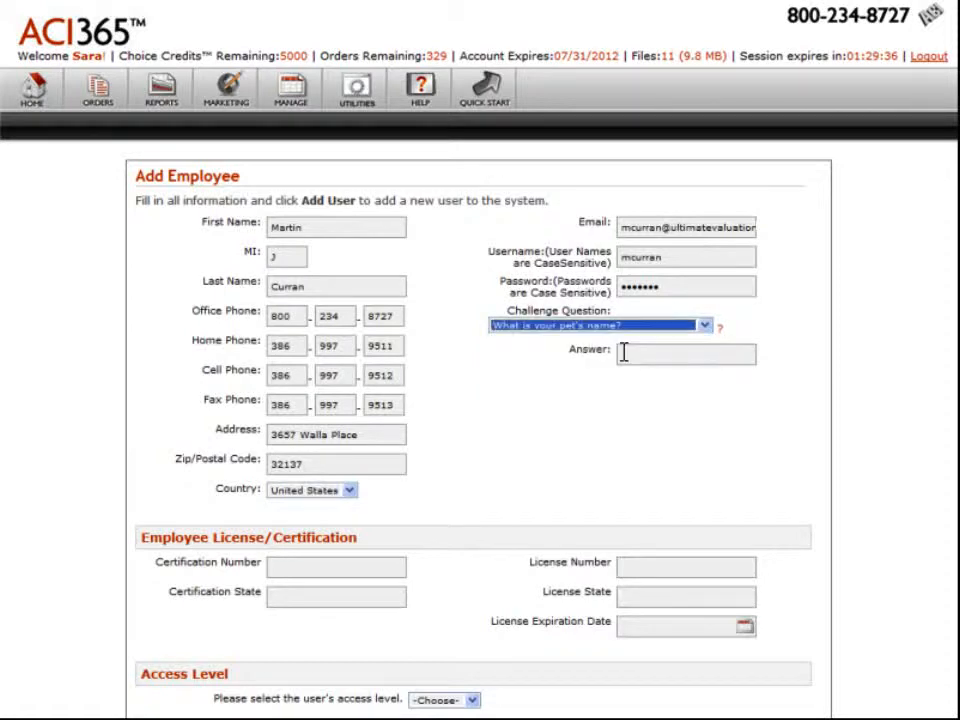
{"action": "left_click", "coordinate": [748, 355]}
{"action": "type", "text": "•••"}
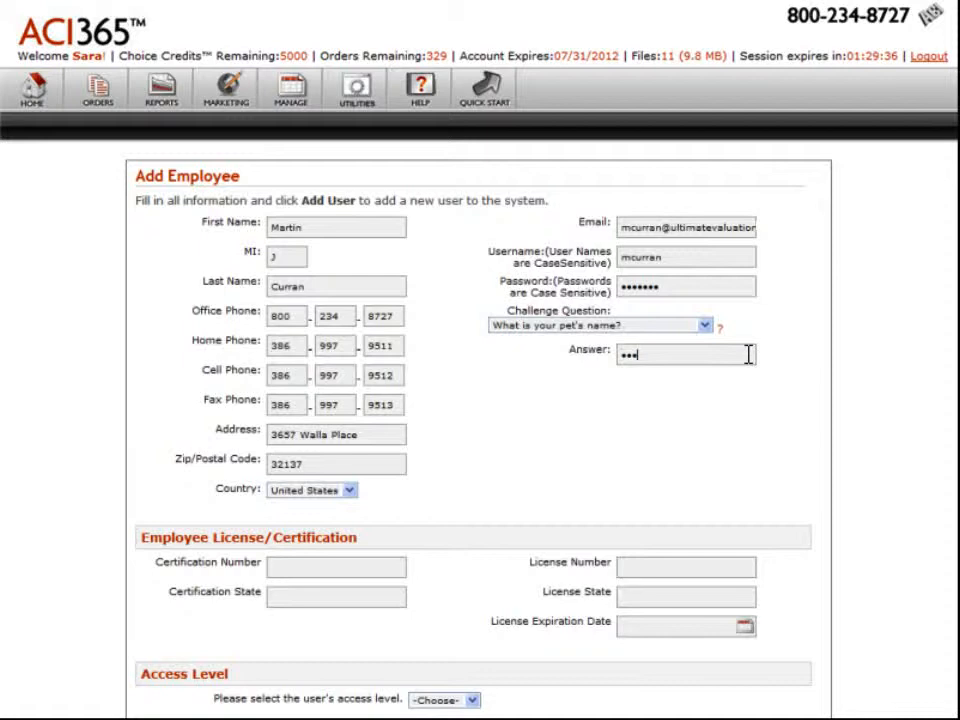
Fill in the employee's license number, set the license state to FL and pick the license expiration date.
{"action": "left_click", "coordinate": [747, 568]}
{"action": "type", "text": "rL-9876543210"}
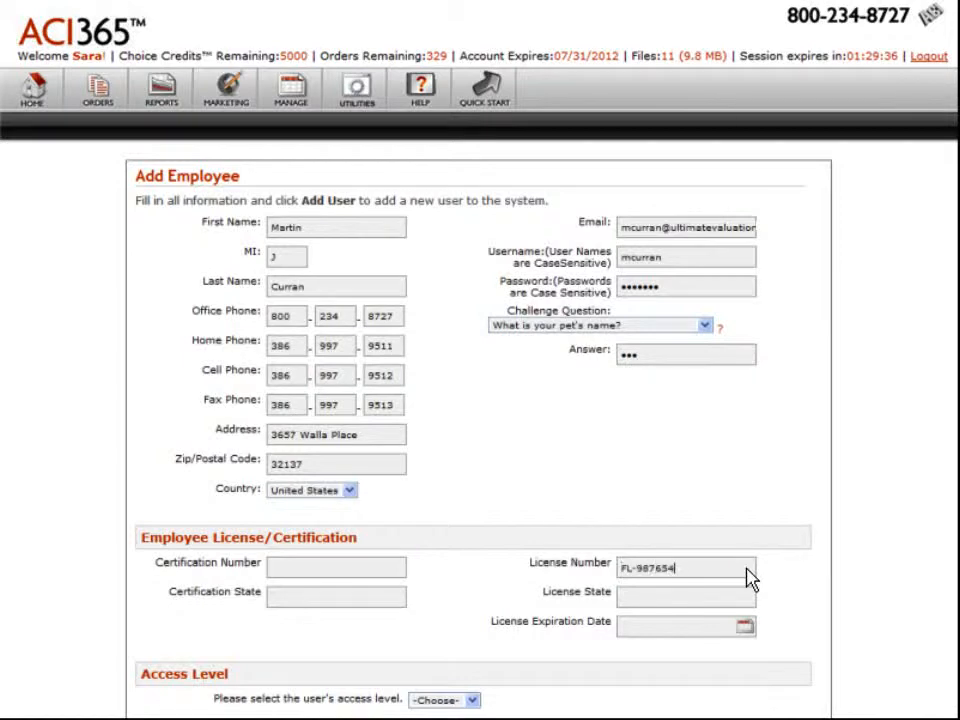
{"action": "key", "text": "Tab"}
{"action": "type", "text": "FL"}
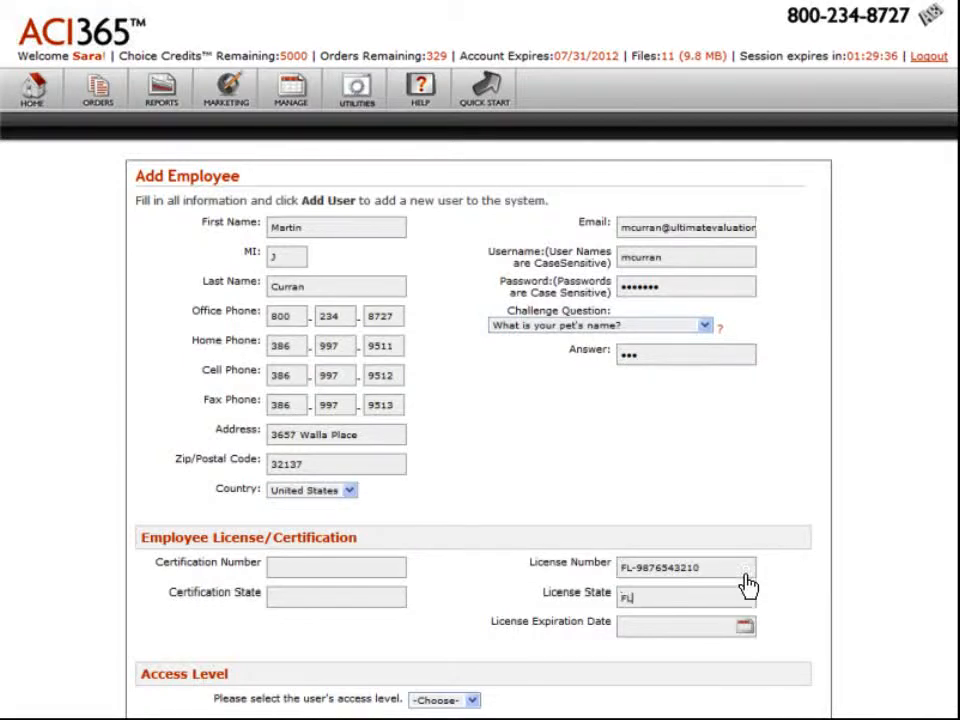
{"action": "left_click", "coordinate": [745, 630]}
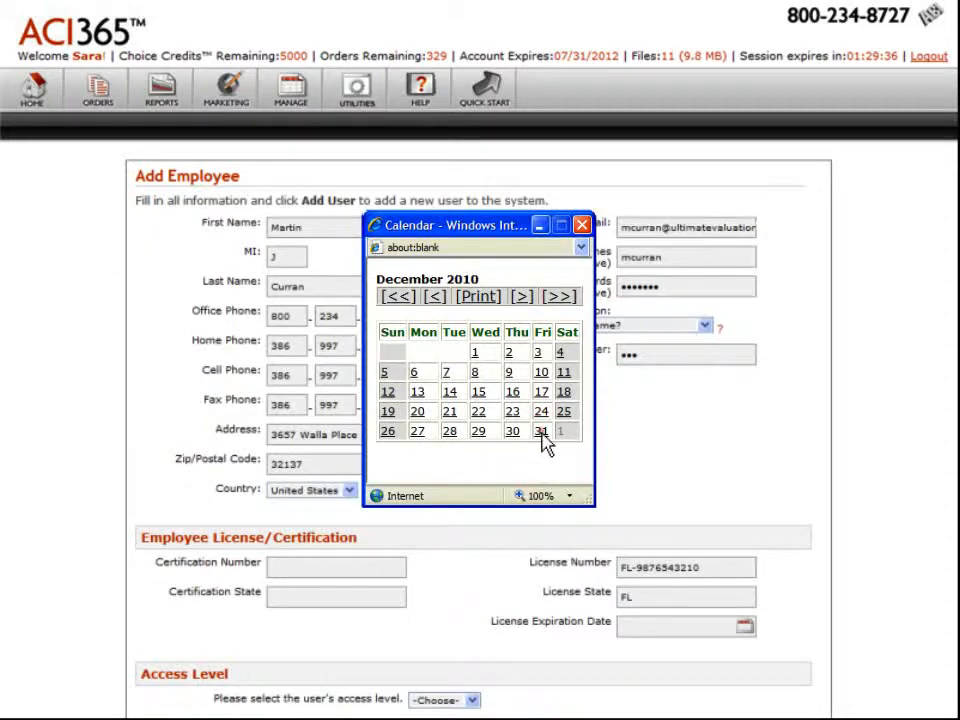
{"action": "left_click", "coordinate": [541, 431]}
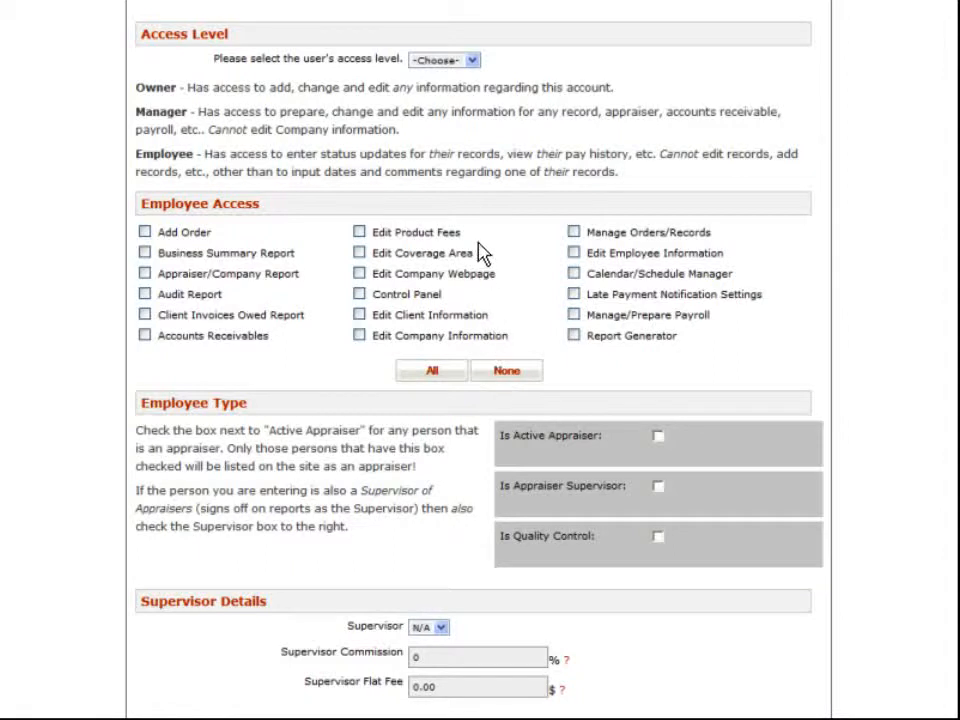
Give the employee the Manager access level with all access permissions except Edit Product Fees and Edit Coverage Area.
{"action": "left_click", "coordinate": [472, 61]}
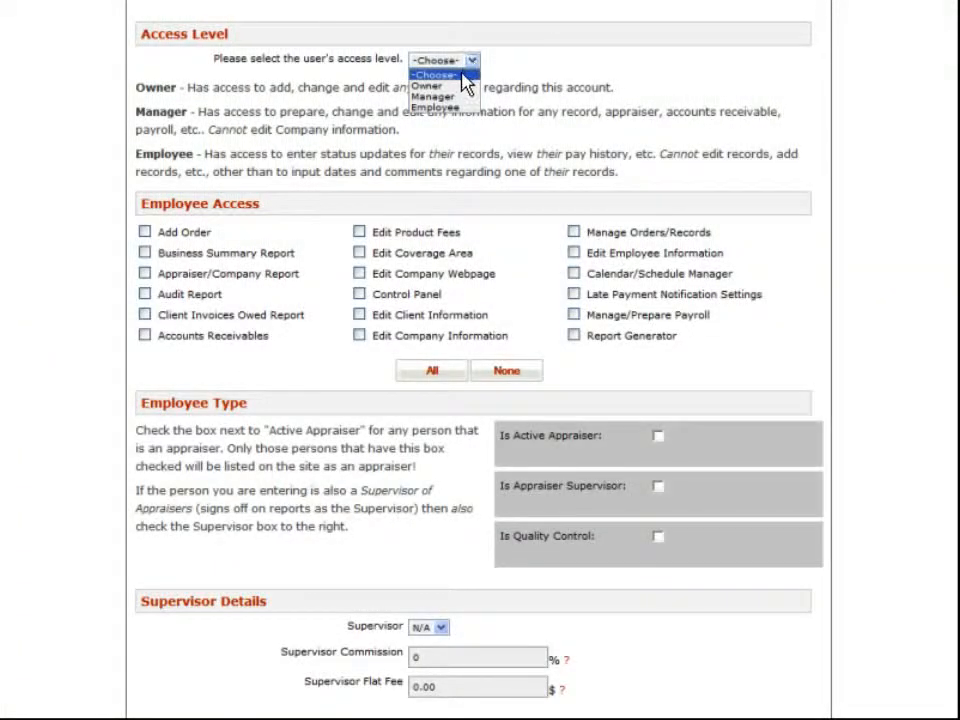
{"action": "left_click", "coordinate": [459, 98]}
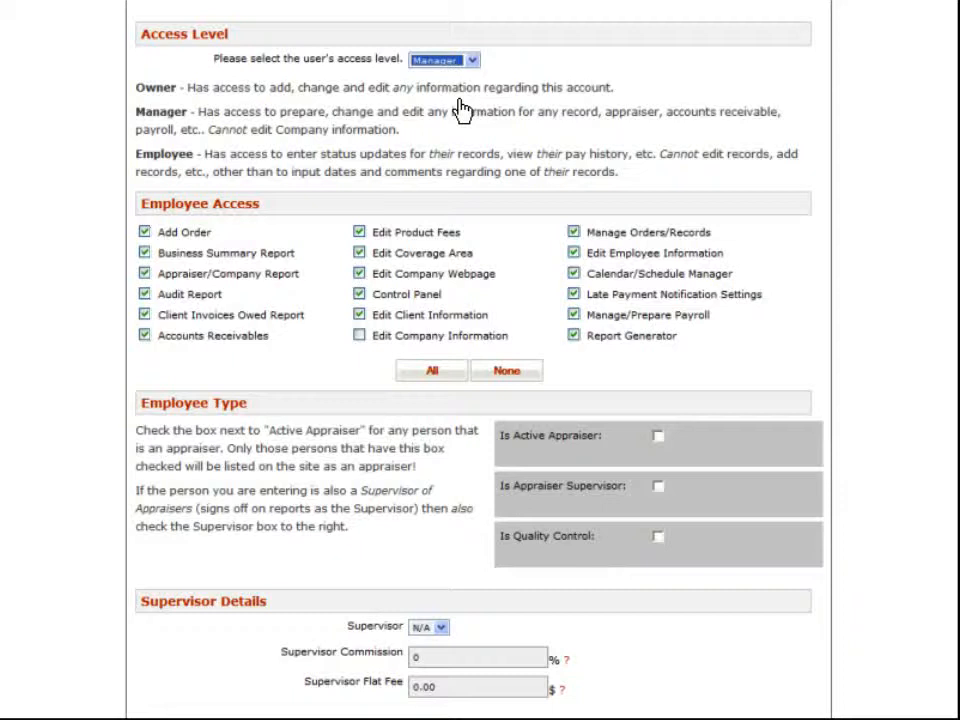
{"action": "left_click", "coordinate": [432, 374]}
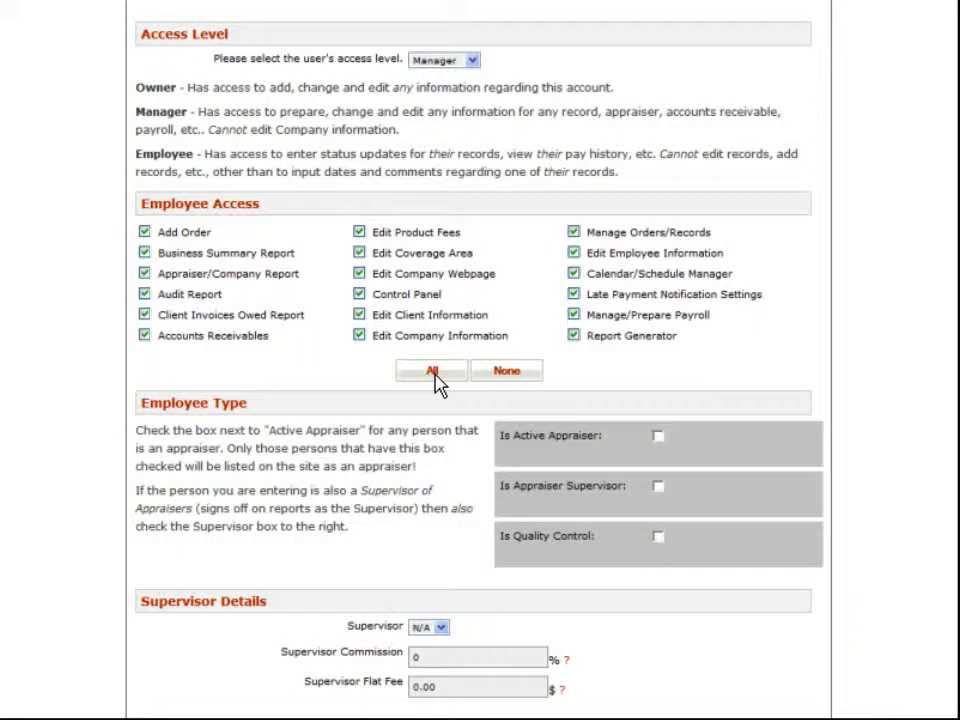
{"action": "left_click", "coordinate": [359, 233]}
{"action": "left_click", "coordinate": [359, 254]}
Mark the employee type as active appraiser, appraiser supervisor and quality control.
{"action": "left_click", "coordinate": [658, 437]}
{"action": "left_click", "coordinate": [658, 488]}
{"action": "left_click", "coordinate": [659, 538]}
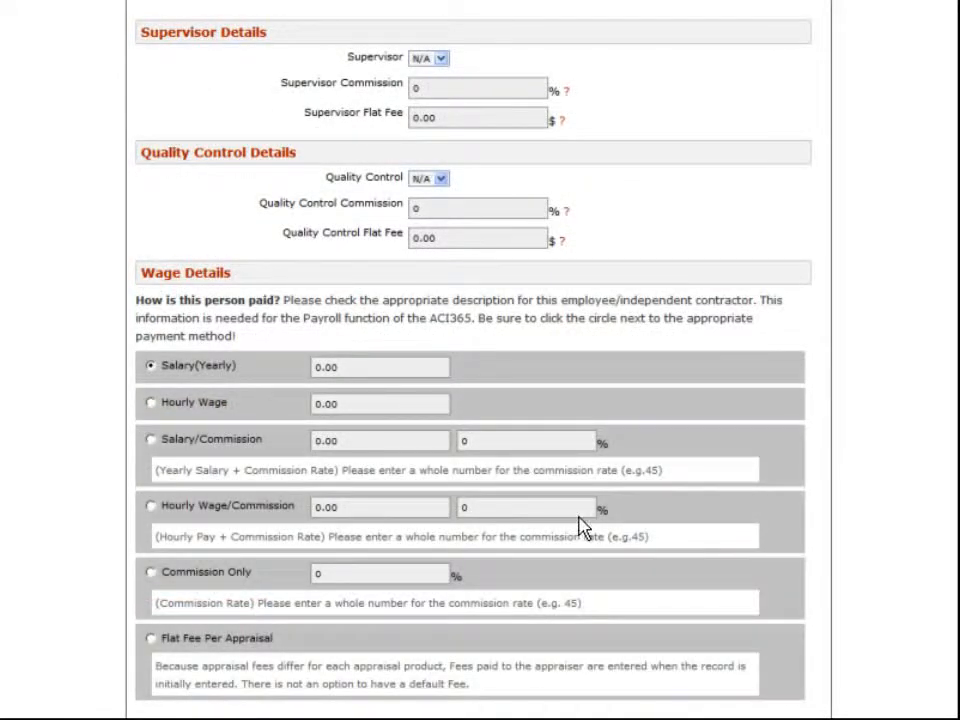
Assign the first named person as supervisor and the second named person as quality control.
{"action": "left_click", "coordinate": [441, 60]}
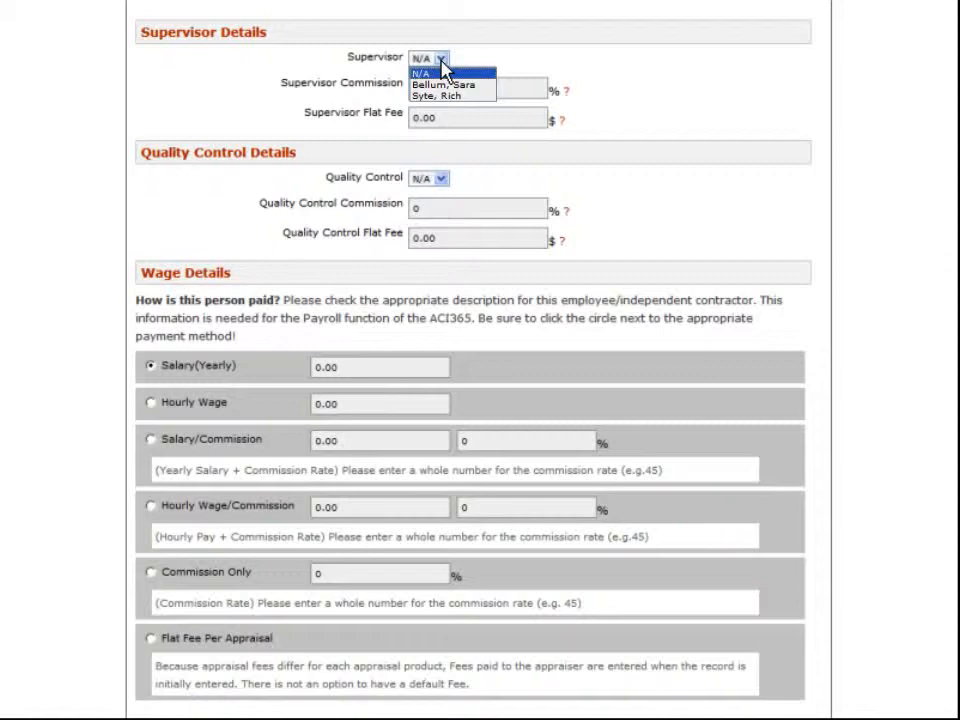
{"action": "left_click", "coordinate": [481, 86]}
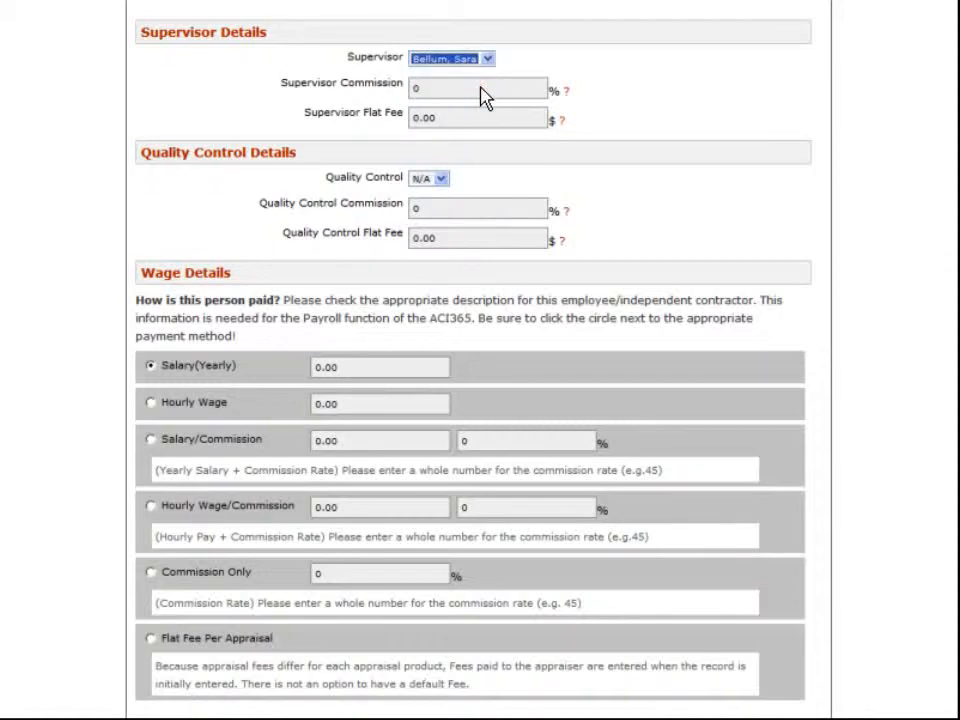
{"action": "left_click", "coordinate": [441, 180]}
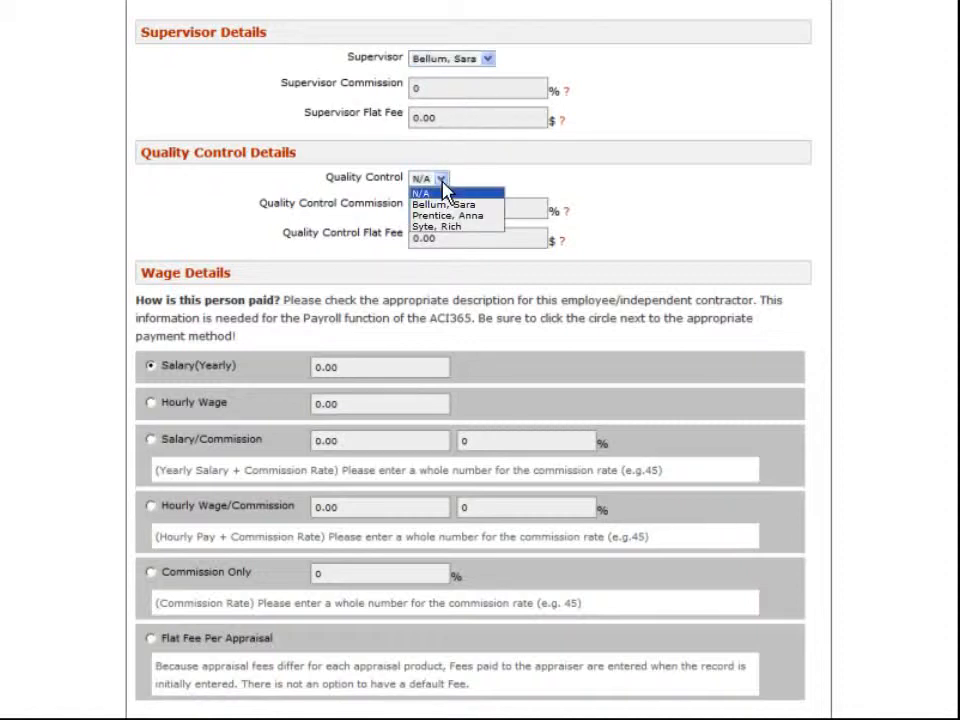
{"action": "left_click", "coordinate": [489, 216]}
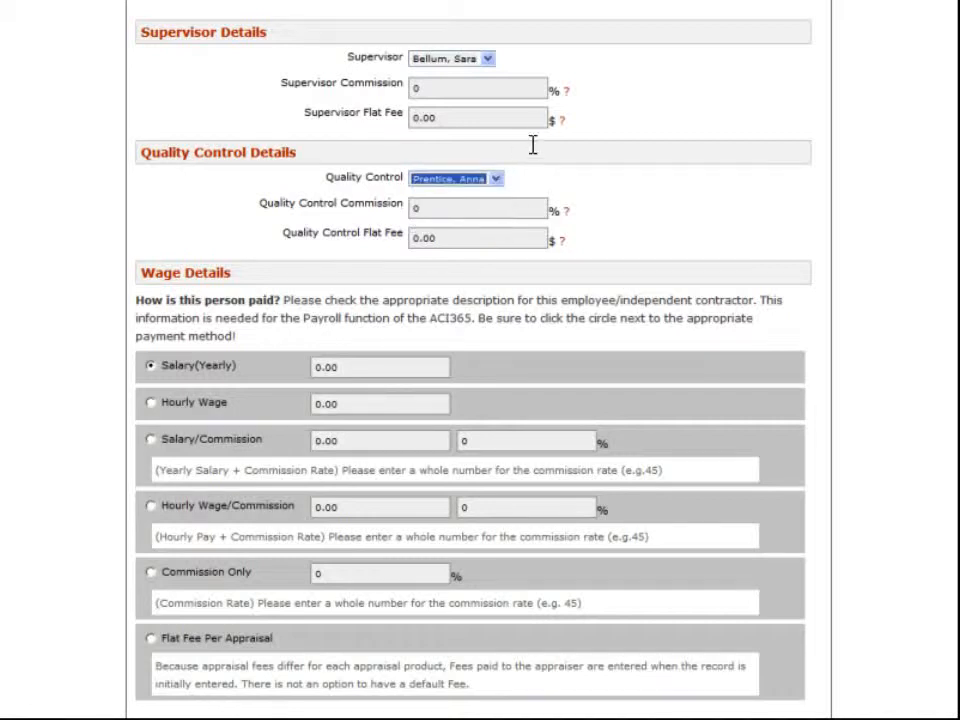
Set the supervisor commission to 45% and the quality control flat fee to $20.
{"action": "left_click", "coordinate": [537, 88]}
{"action": "key", "text": "BackSpace"}
{"action": "type", "text": "45"}
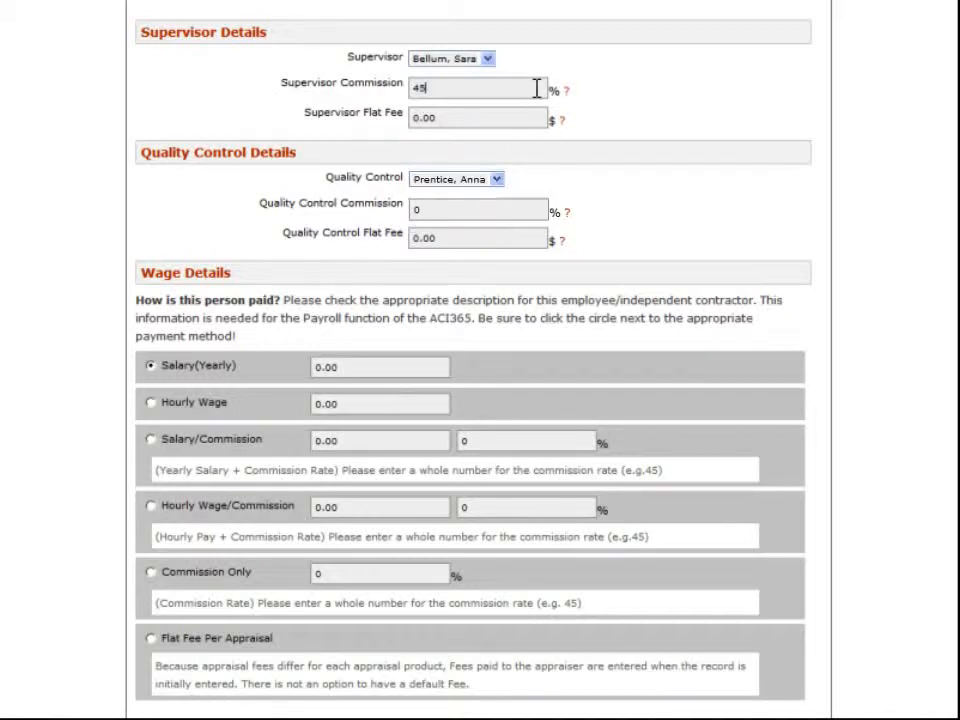
{"action": "triple_click", "coordinate": [537, 238]}
{"action": "type", "text": "20"}
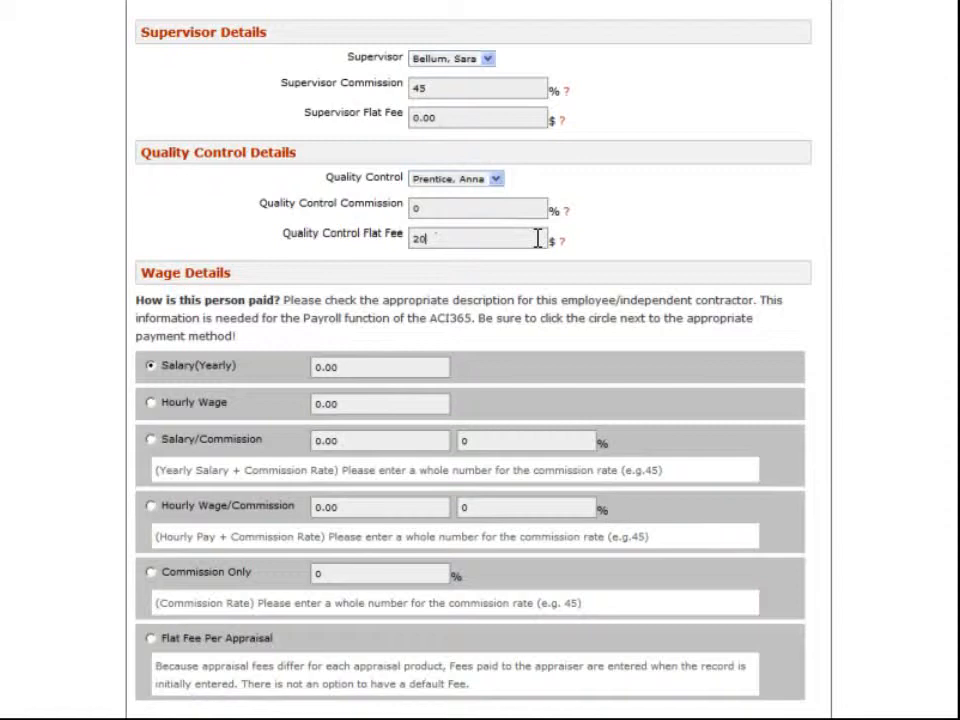
Set the wage to Commission Only at 45%, enable Appraiser Paid When Client Pays and choose Bimonthly payment.
{"action": "scroll", "coordinate": [537, 238], "scroll_direction": "down", "scroll_amount": 3}
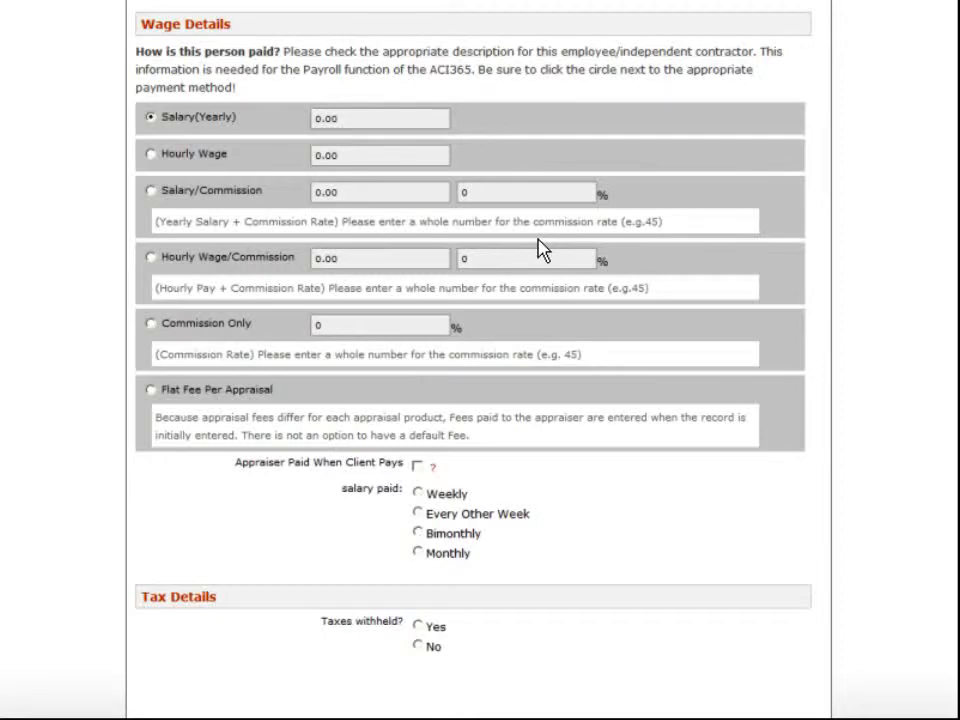
{"action": "left_click", "coordinate": [151, 324]}
{"action": "left_click", "coordinate": [440, 323]}
{"action": "key", "text": "BackSpace"}
{"action": "type", "text": "45"}
{"action": "left_click", "coordinate": [417, 467]}
{"action": "left_click", "coordinate": [418, 533]}
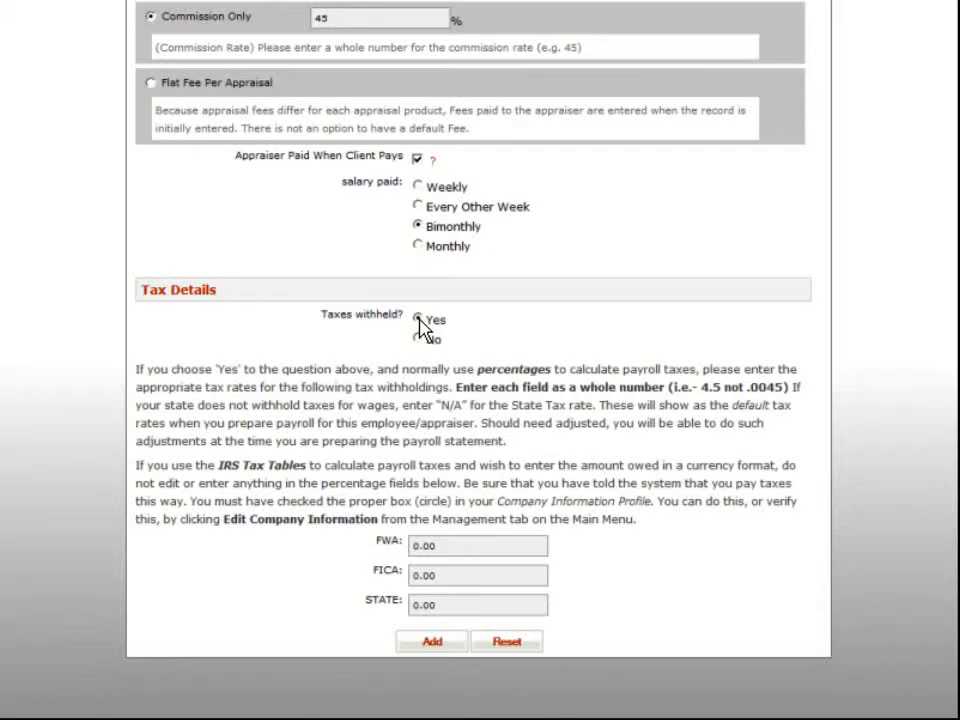
Set the tax withholding rates to 20 for FWA, 7.65 for FICA and 5.25 for STATE.
{"action": "left_click", "coordinate": [534, 547]}
{"action": "type", "text": "20"}
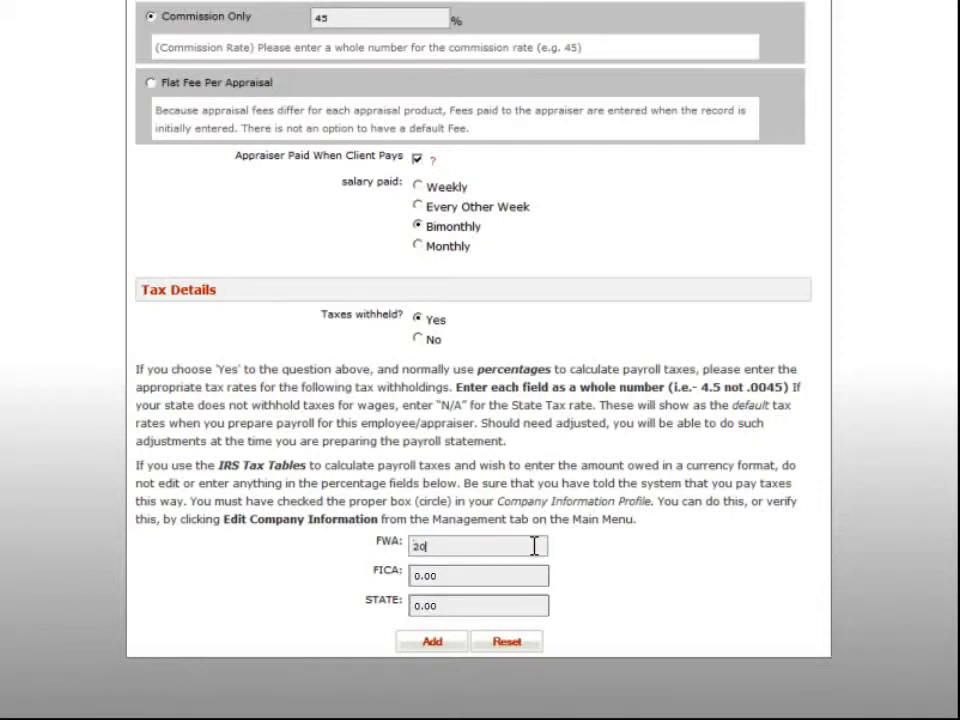
{"action": "key", "text": "Tab"}
{"action": "type", "text": "7.65"}
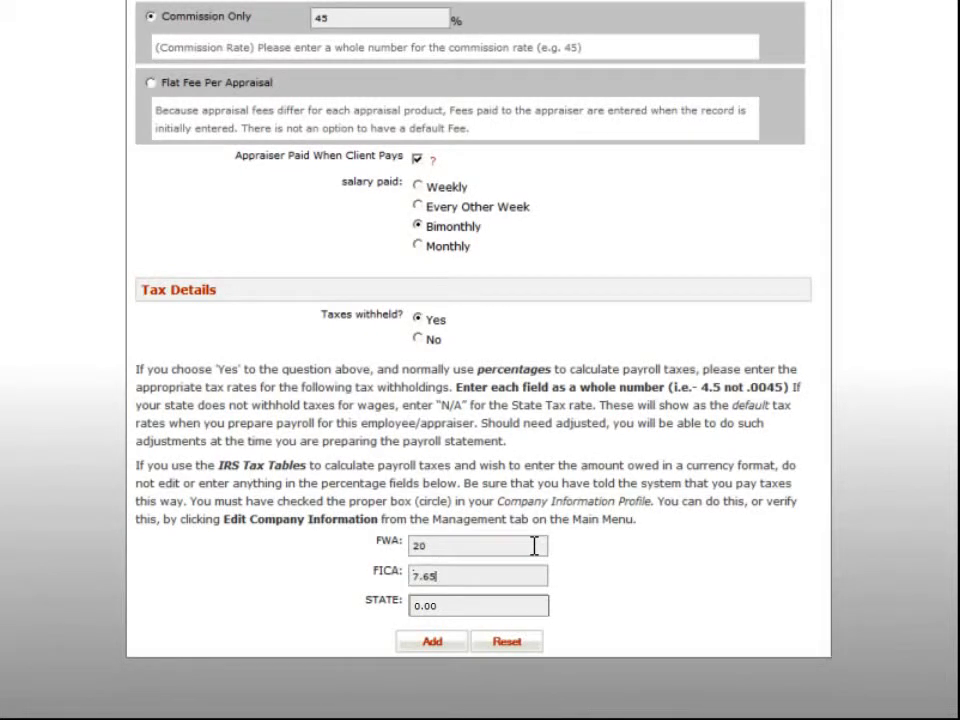
{"action": "key", "text": "Tab"}
{"action": "type", "text": "5.25"}
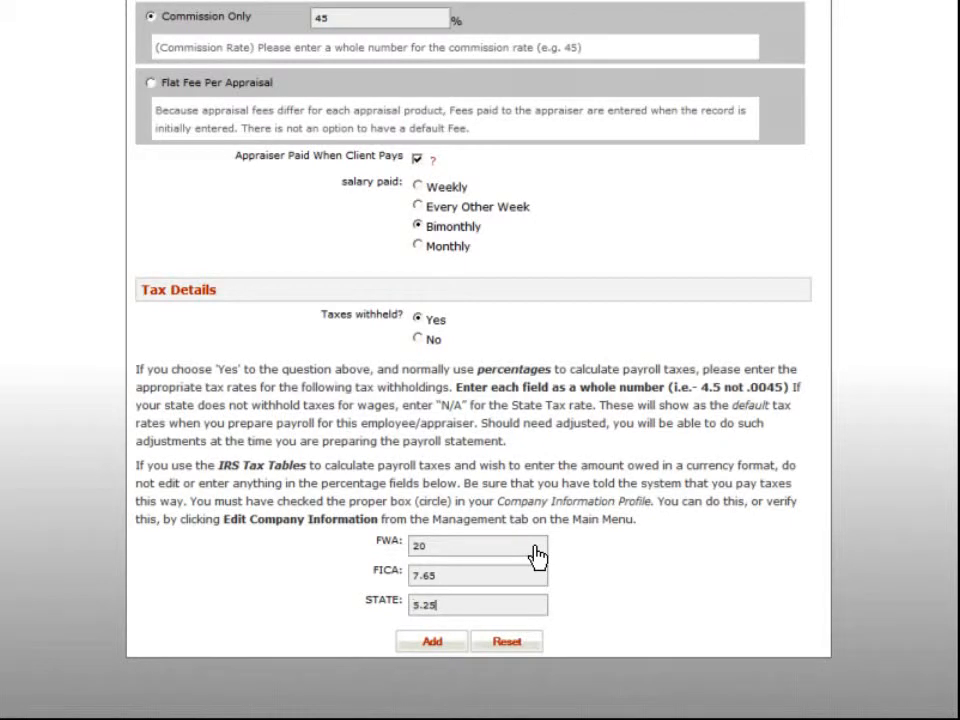
Submit the completed form to add the employee, and return to the home page.
{"action": "left_click", "coordinate": [434, 645]}
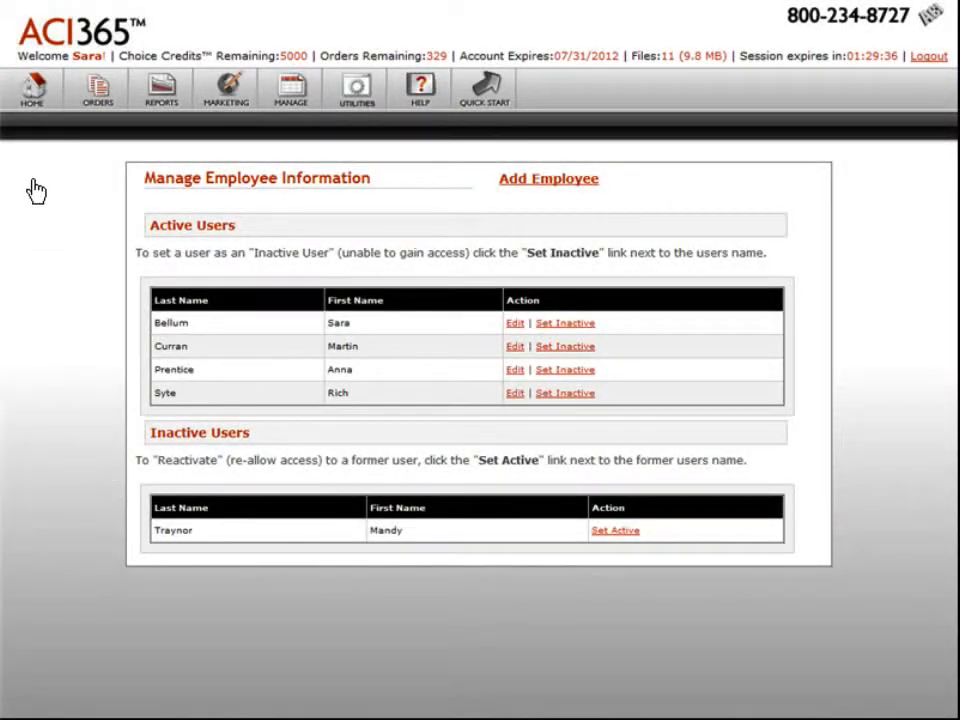
{"action": "left_click", "coordinate": [32, 92]}
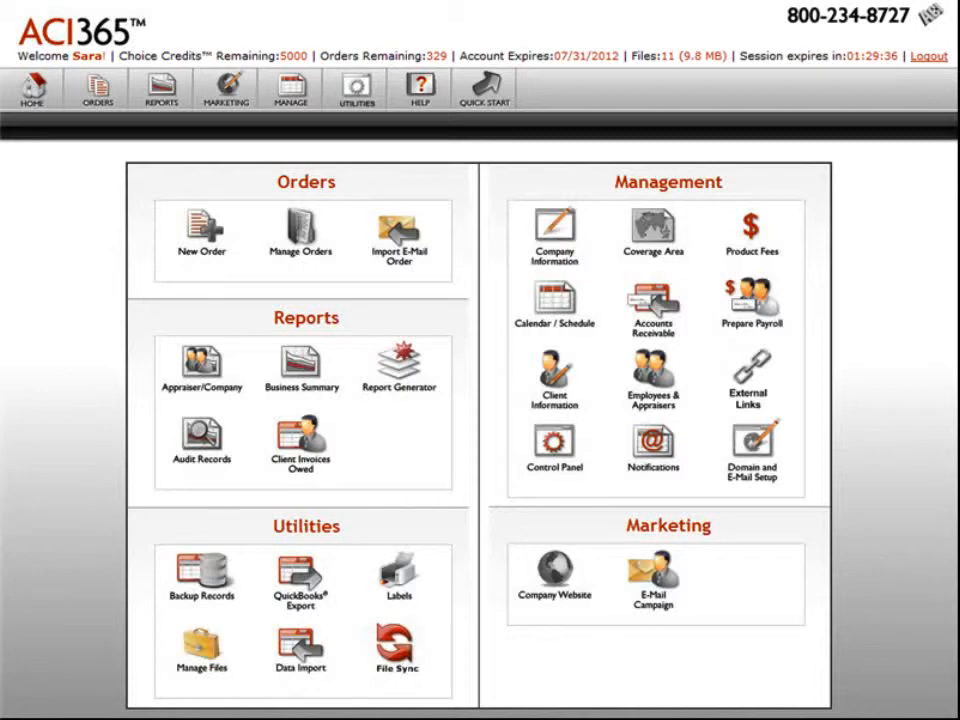